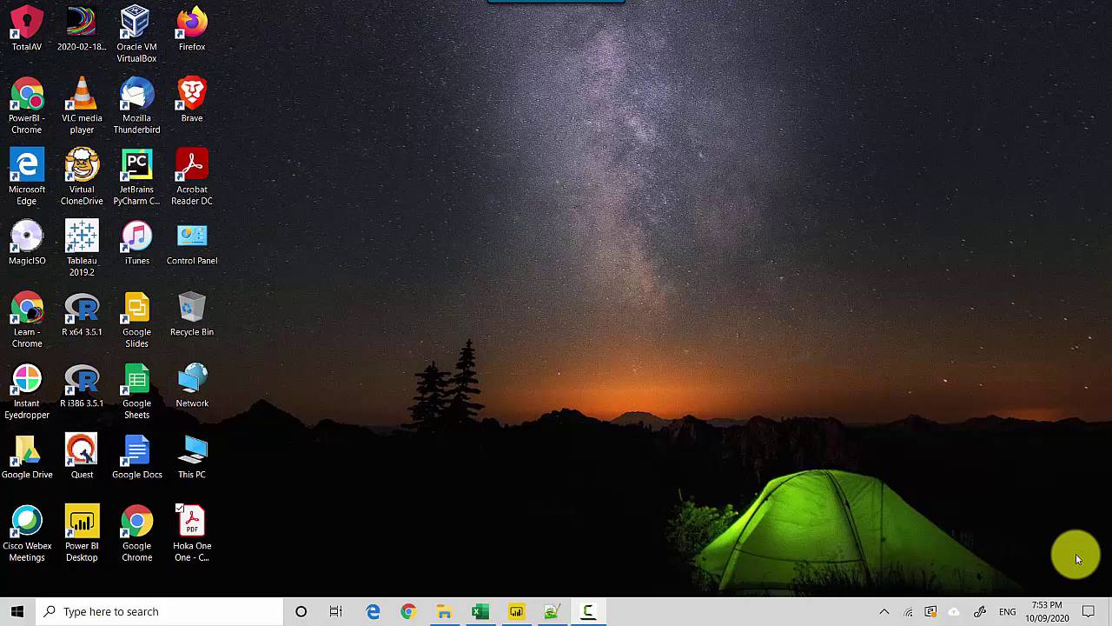
Bring Power BI Desktop forward and select the CalendarYear, SalesAmount and TotalProductCost table visual
left_click(520, 612)
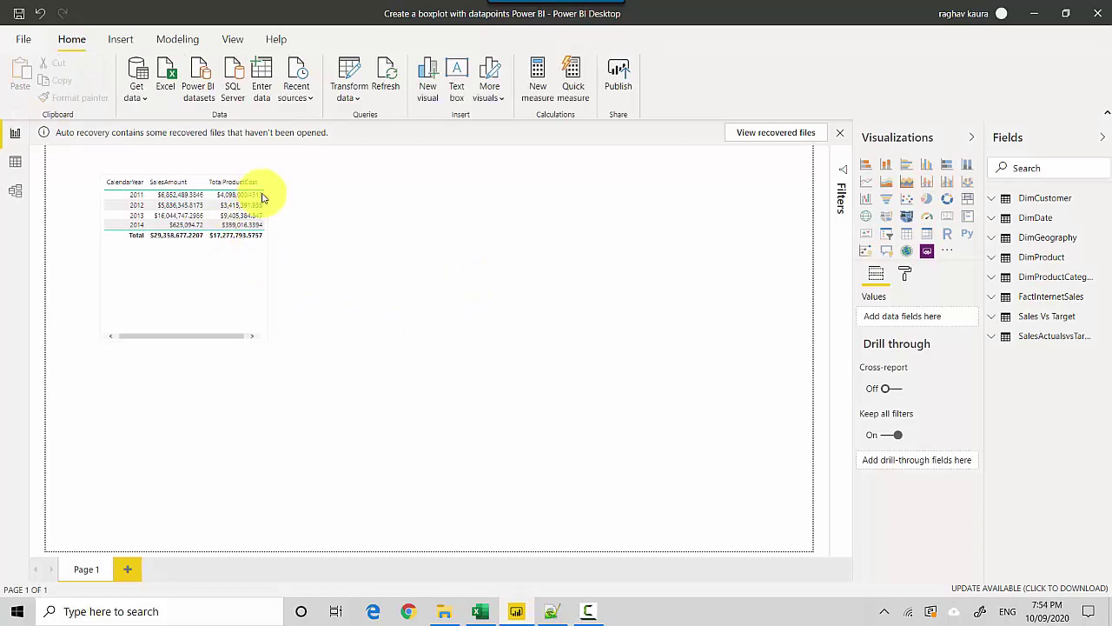
left_click(207, 288)
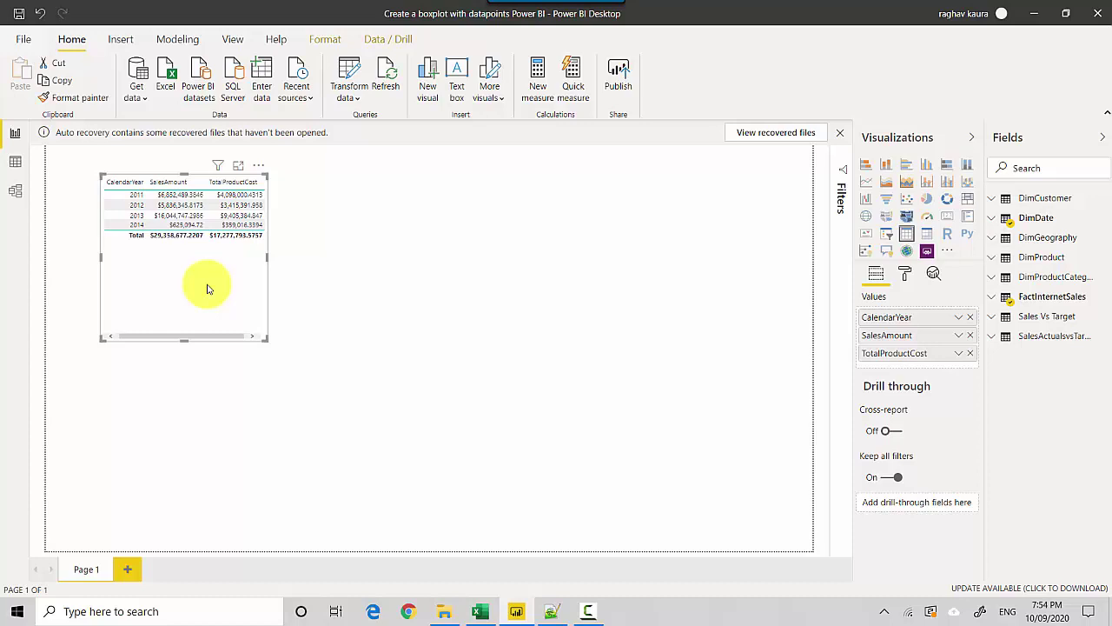
Duplicate the table visual, place the copy to the right, and convert it into a Python visual
key("ctrl+c")
key("ctrl+v")
left_click_drag(206, 288, 596, 308)
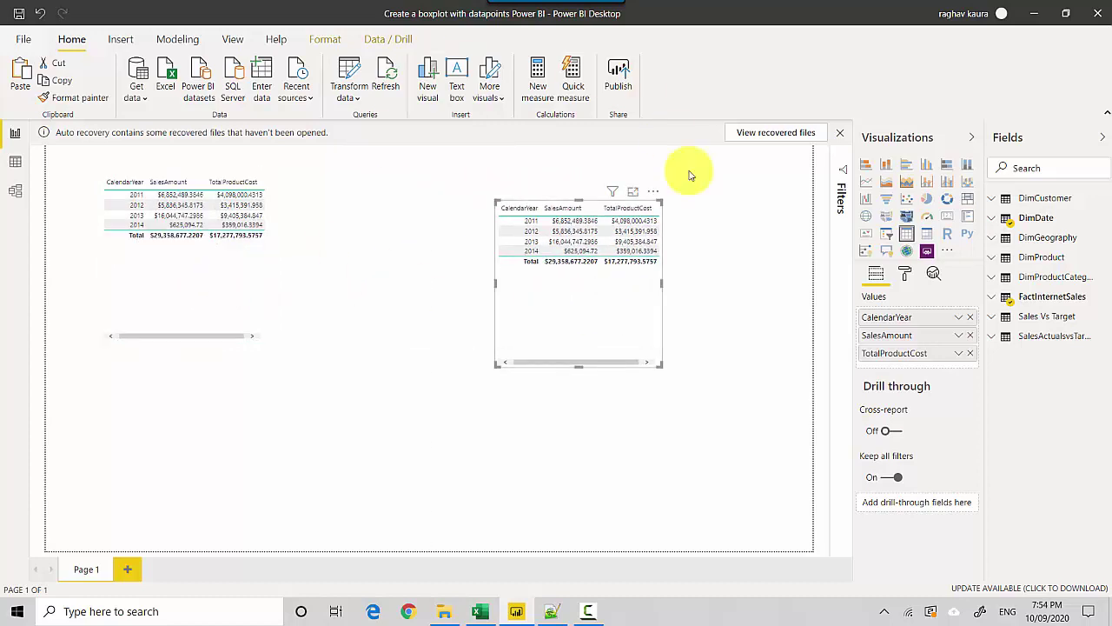
left_click(966, 234)
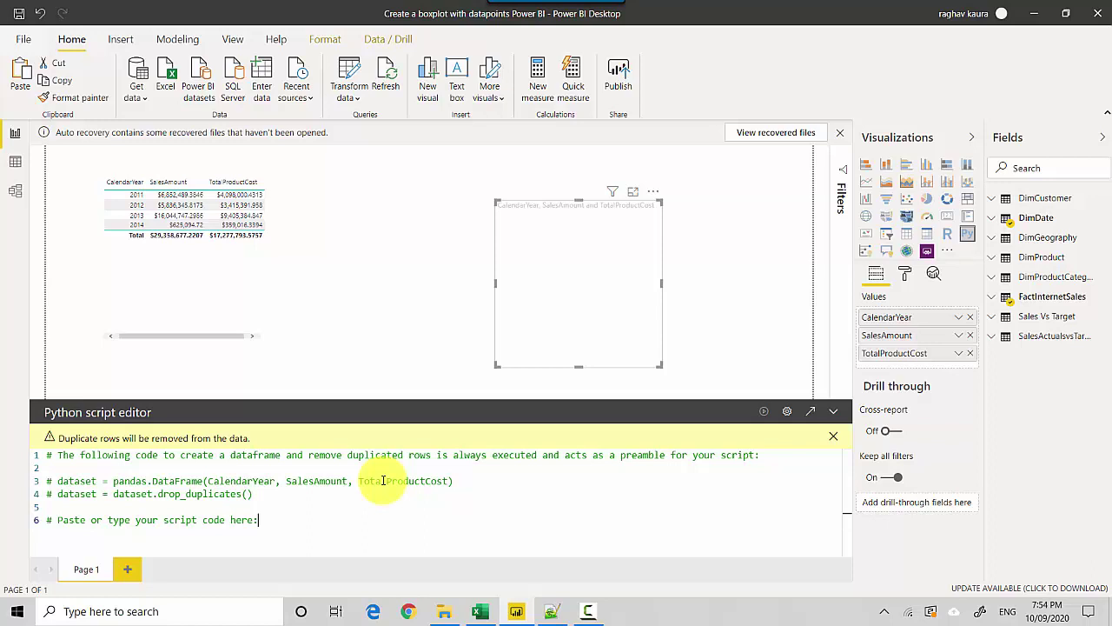
In Notepad++, select and cut the two import lines from the prepared boxplot script
left_click(551, 612)
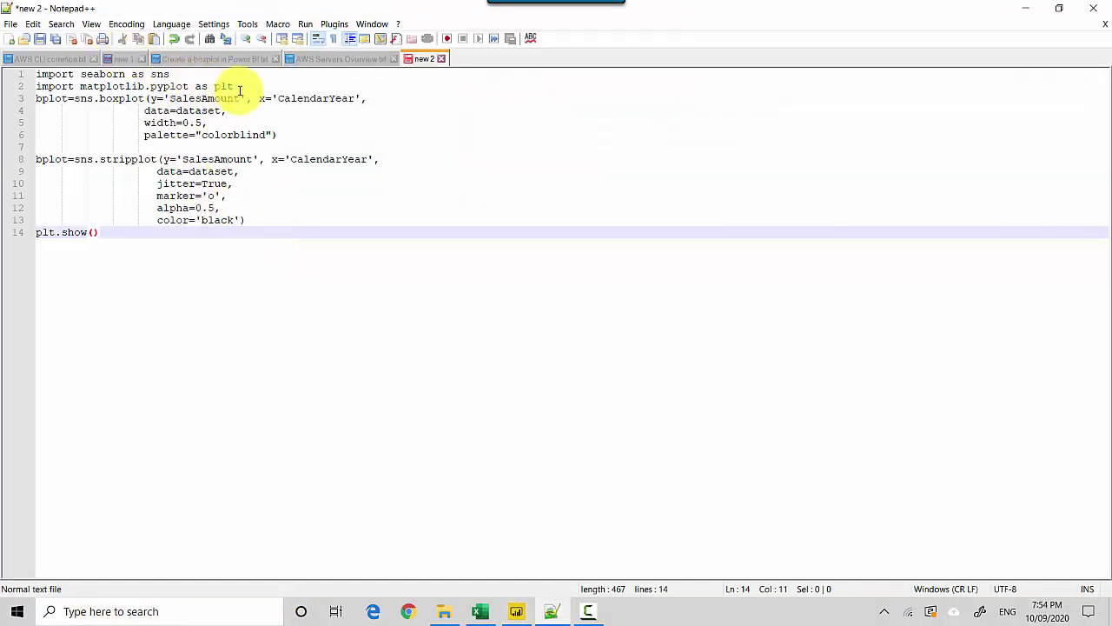
left_click_drag(253, 91, 8, 75)
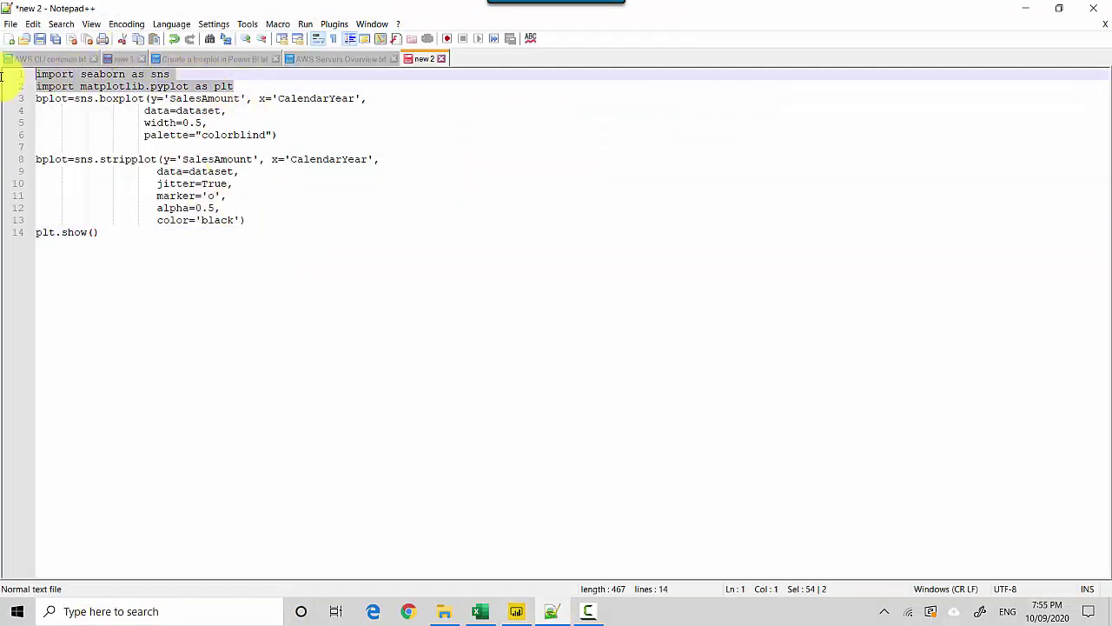
key("Delete")
Paste the seaborn and matplotlib import lines into the Power BI Python script editor
key("alt+Tab")
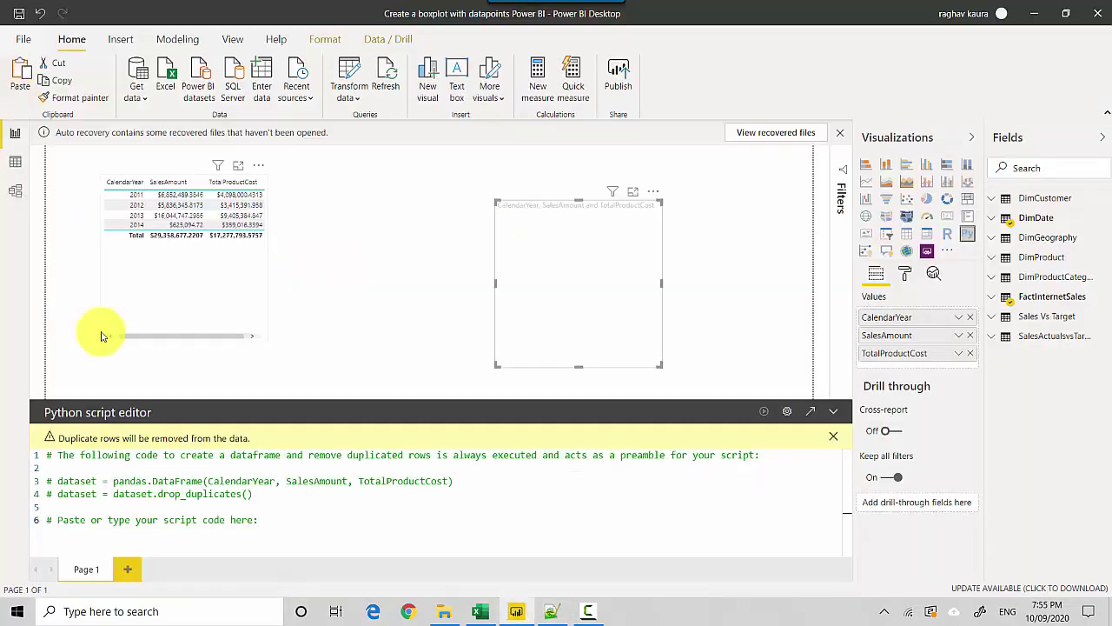
key("Return")
key("ctrl+v")
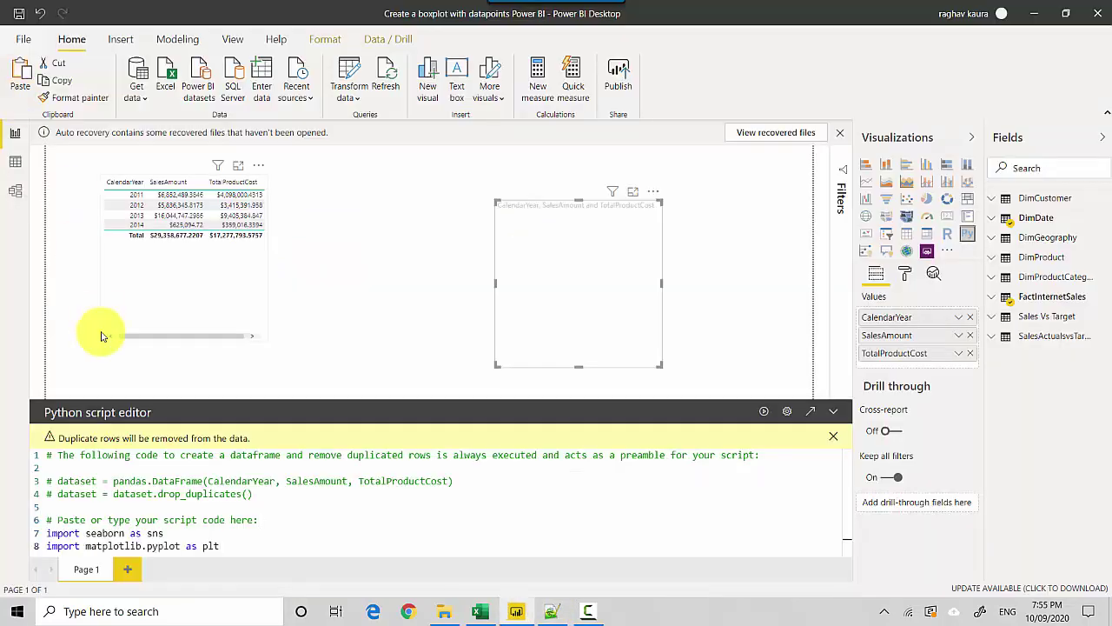
key("Return")
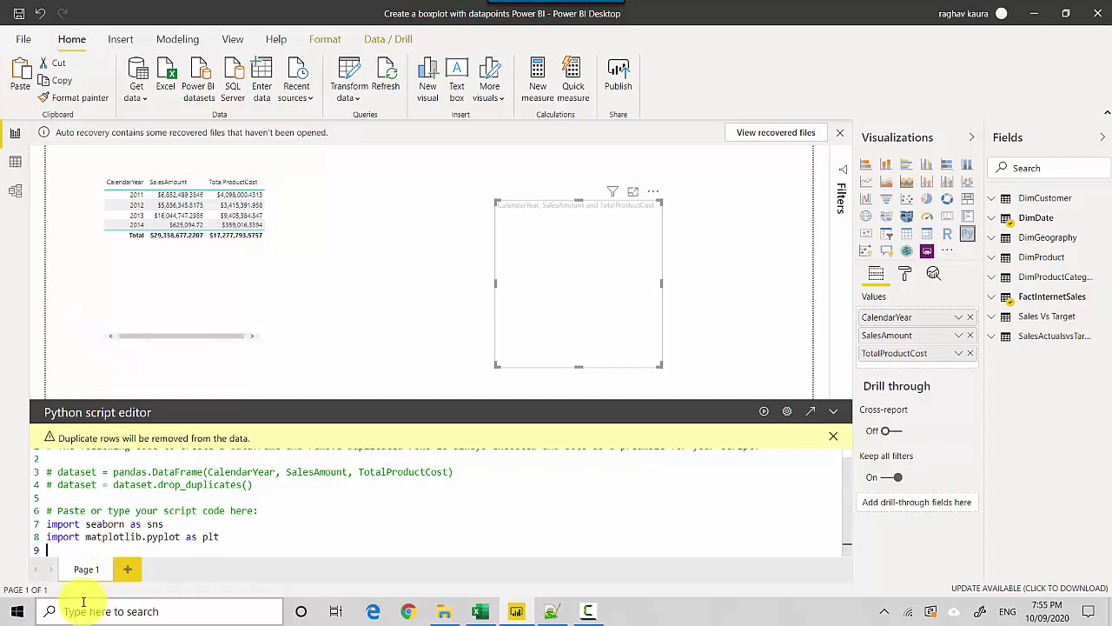
Move the colorblind-palette boxplot code block from Notepad++ into the Python script below the imports
left_click(583, 611)
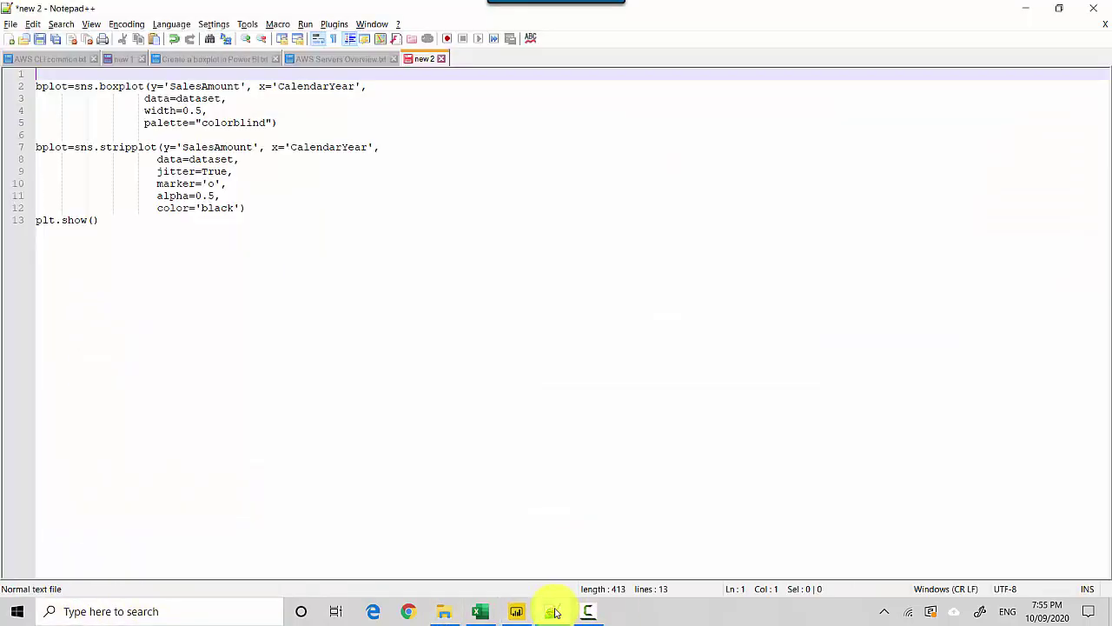
left_click_drag(282, 123, 2, 69)
key("ctrl+x")
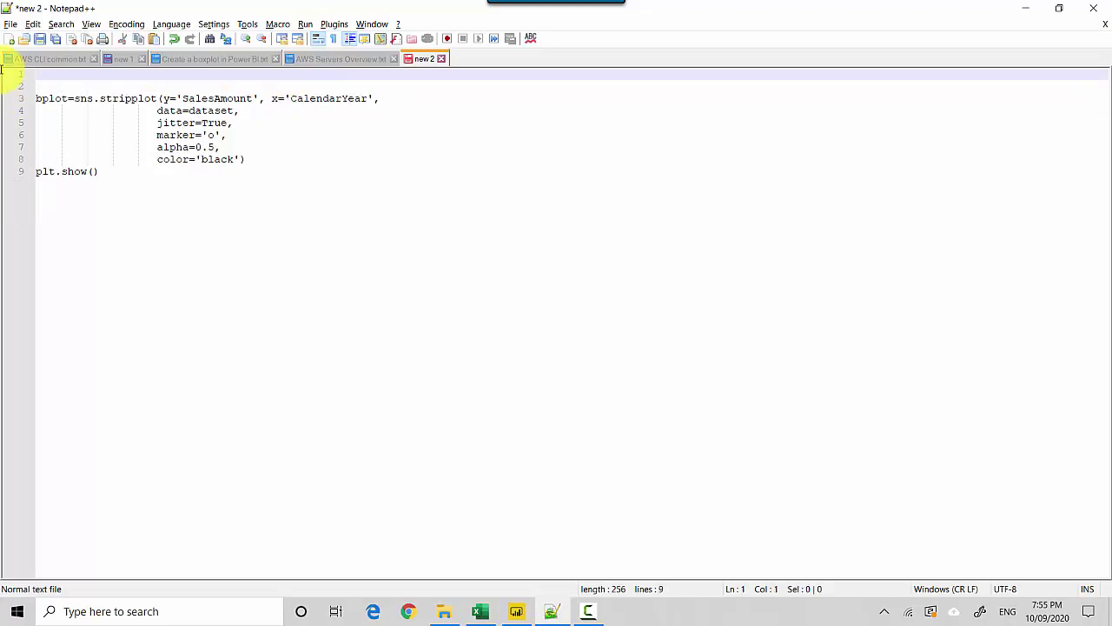
key("alt+Tab")
key("ctrl+v")
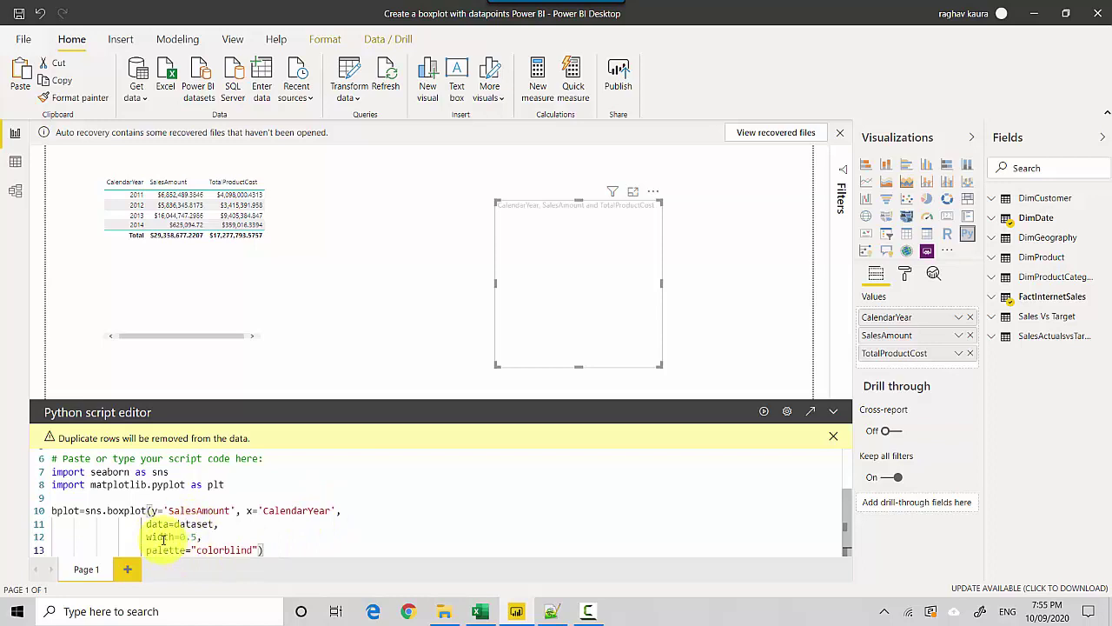
Run the Python script and view the details of the visual's 'Can't display this visual' error
left_click(769, 414)
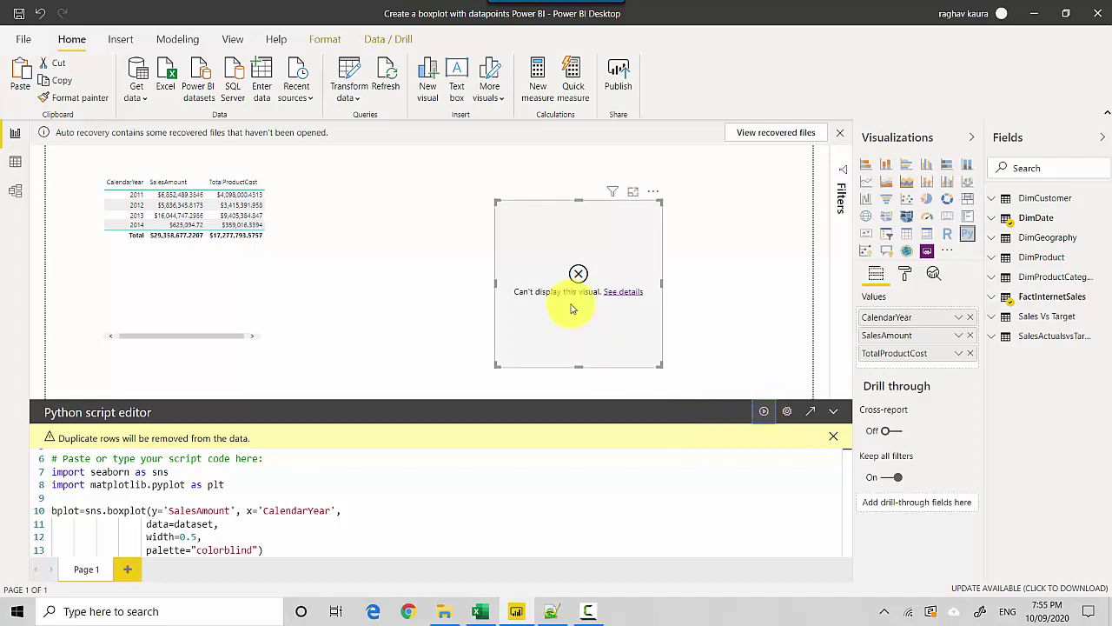
left_click(617, 294)
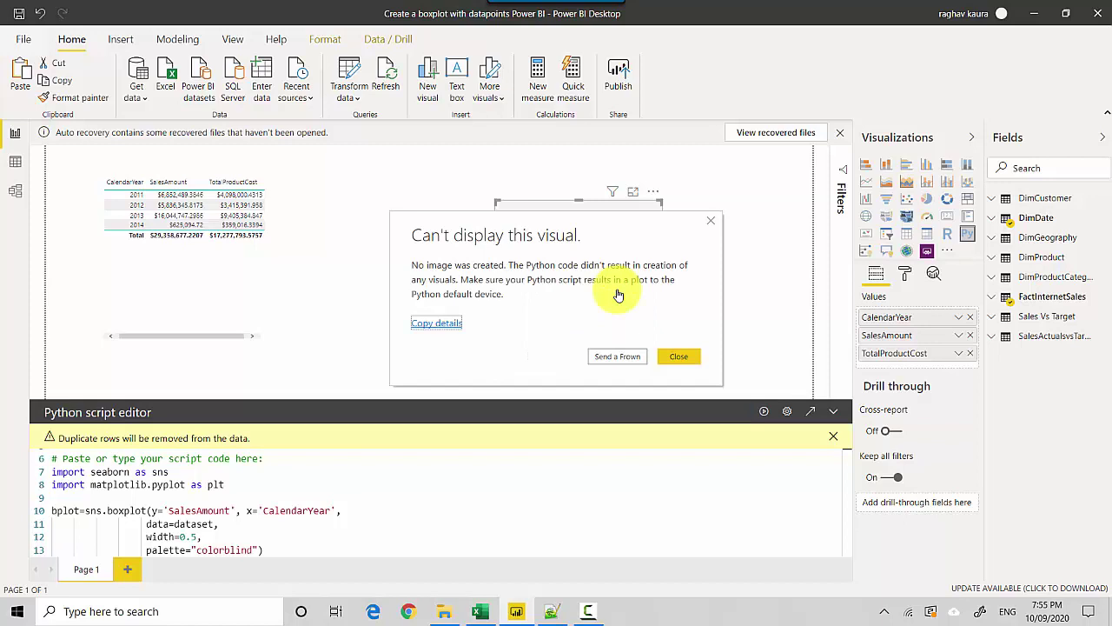
Close the error, add an unindented plt.show() line after the boxplot, and rerun the script
left_click(675, 356)
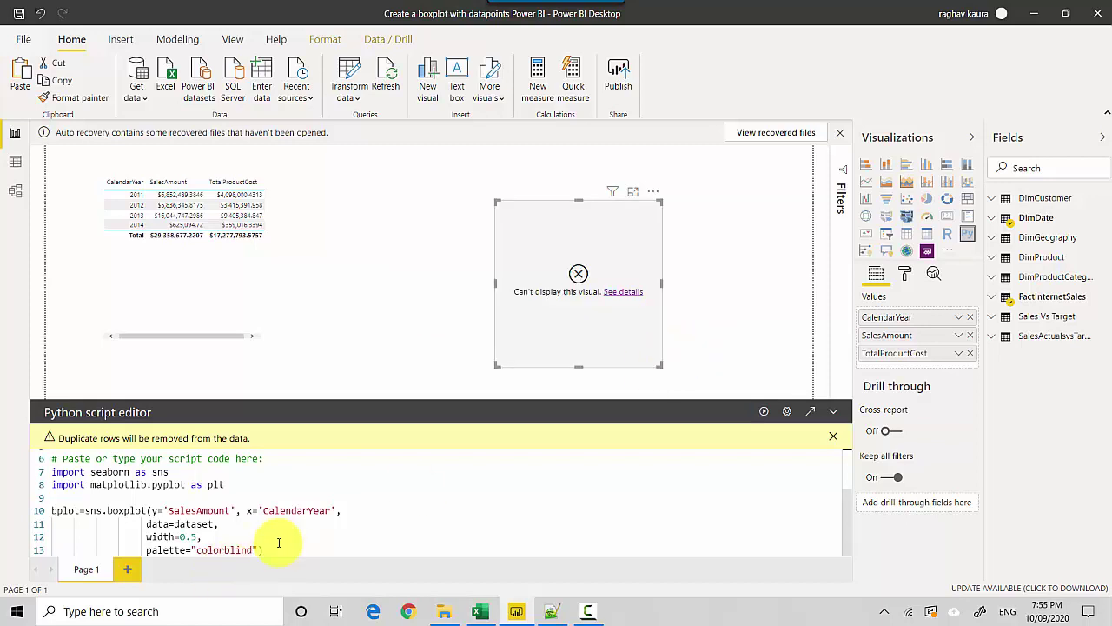
left_click(279, 543)
key("Return")
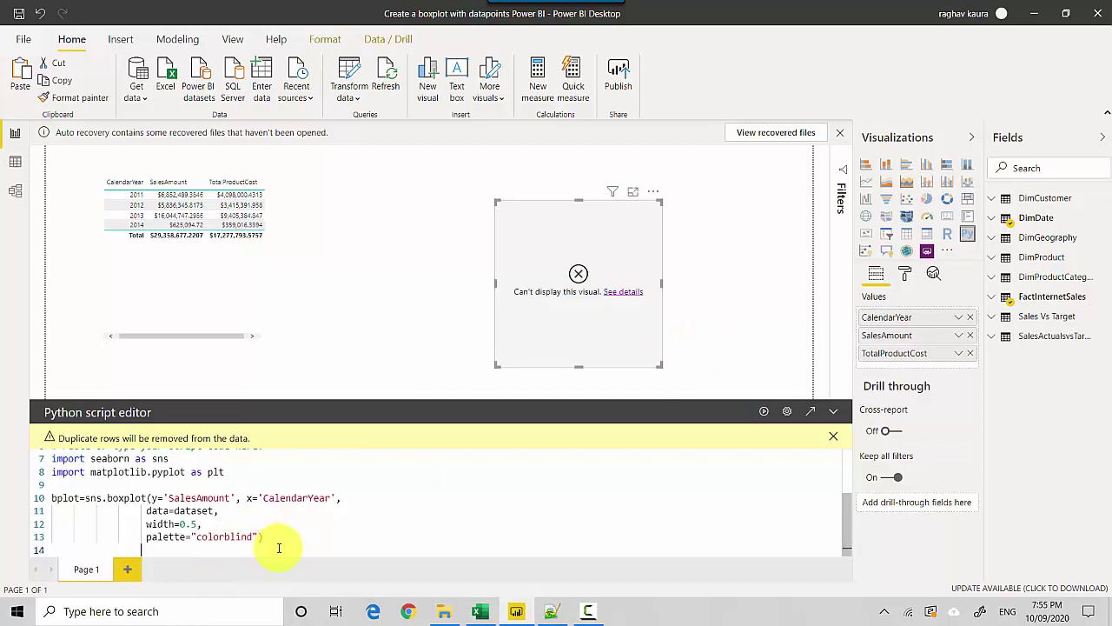
key("BackSpace")
key("BackSpace")
key("BackSpace")
key("BackSpace")
key("BackSpace")
key("BackSpace")
key("BackSpace")
type("plt.show()")
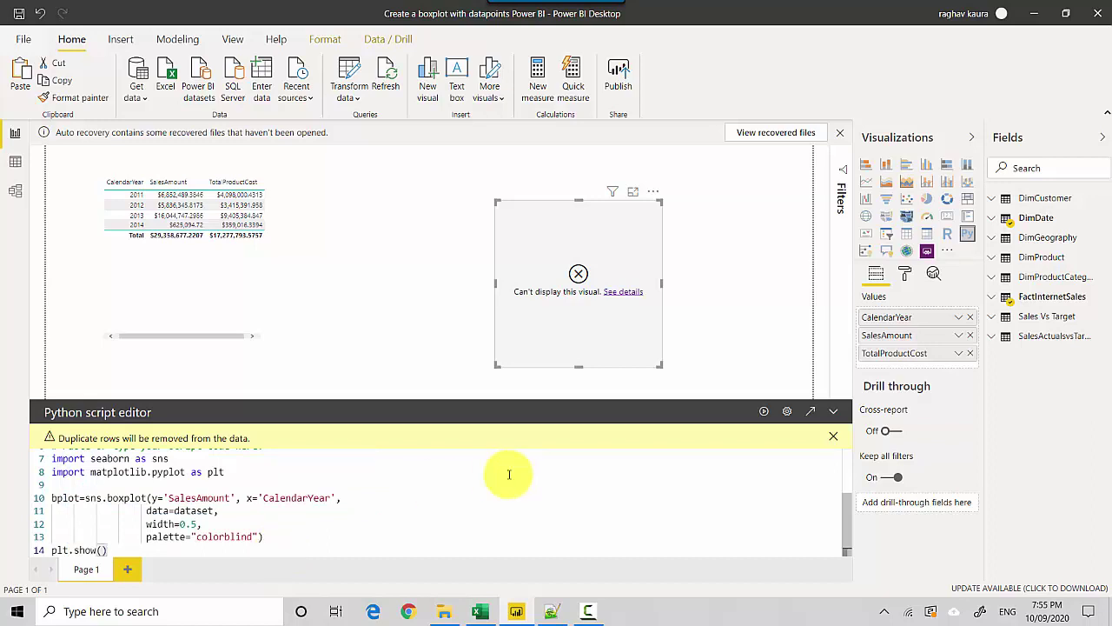
left_click(768, 411)
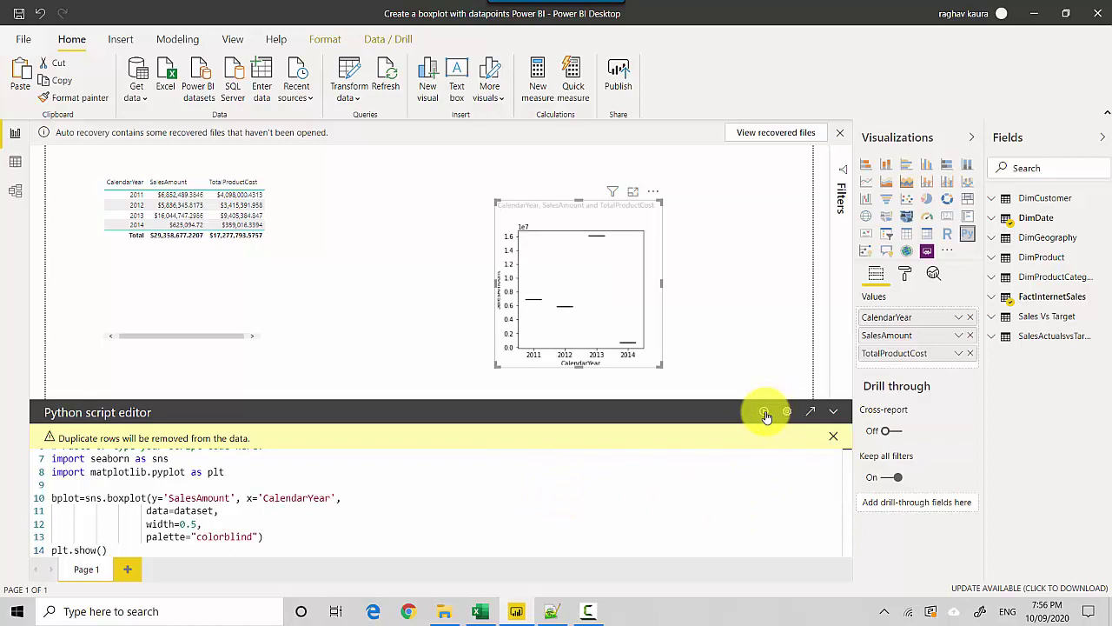
Set the SalesAmount field in Values to Don't summarize
left_click(958, 336)
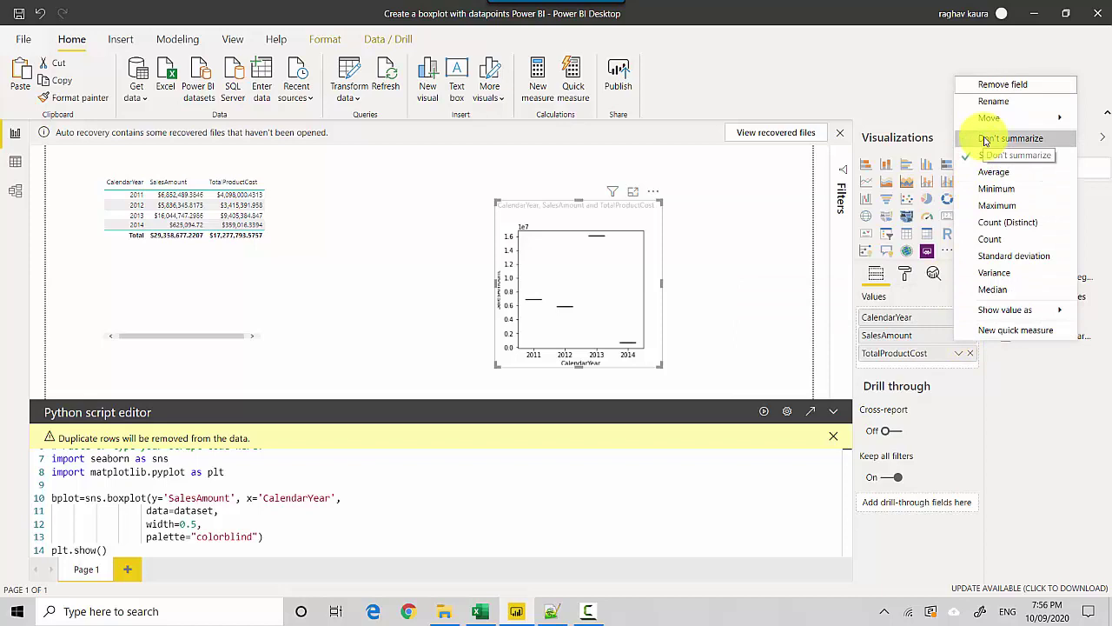
left_click(999, 138)
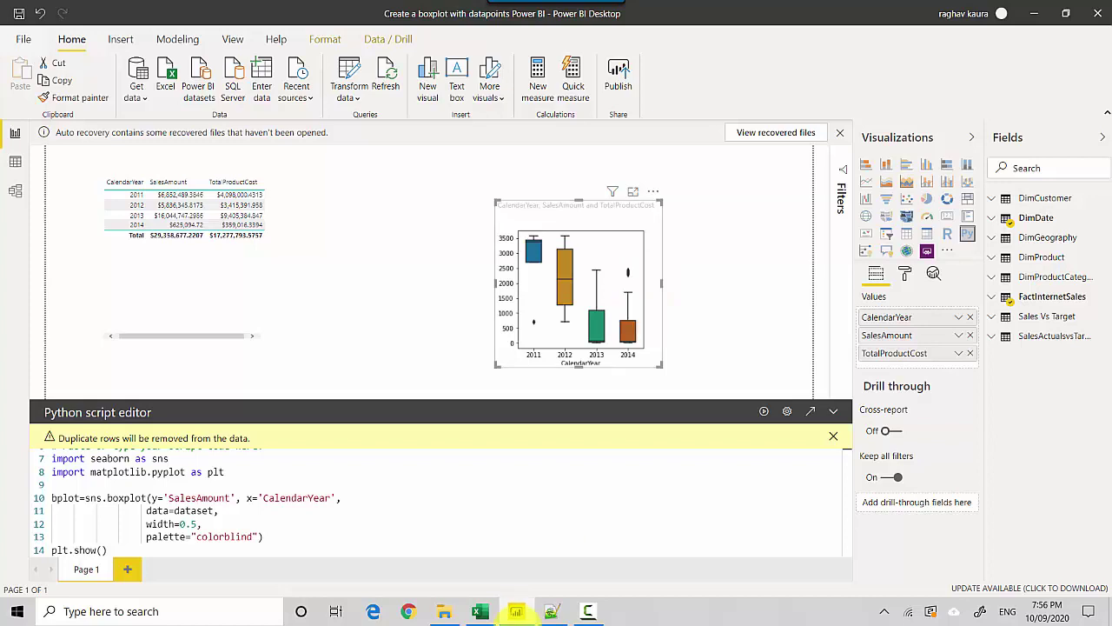
Cut the stripplot code block from the Notepad++ script and return to Power BI
left_click(553, 611)
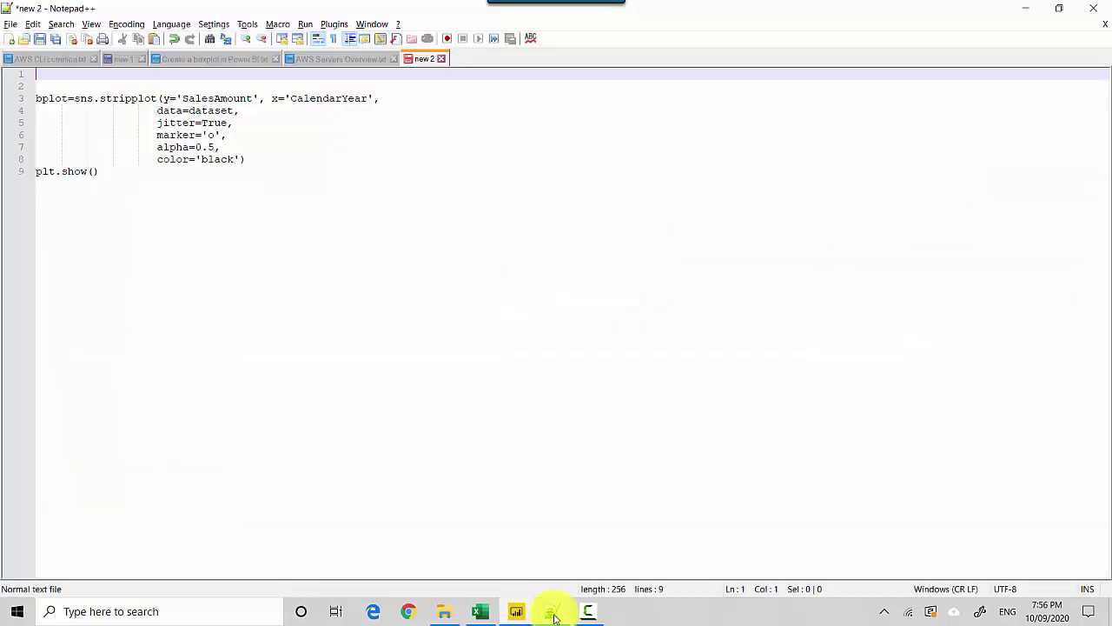
left_click(252, 159)
left_click_drag(252, 159, 24, 103)
key("ctrl+x")
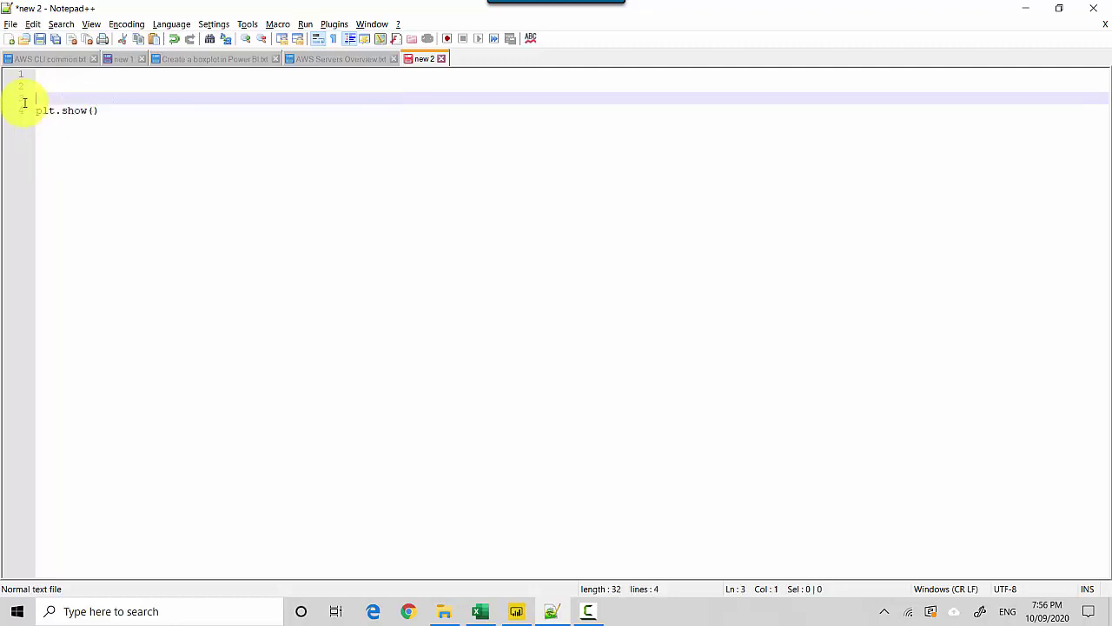
key("alt+Tab")
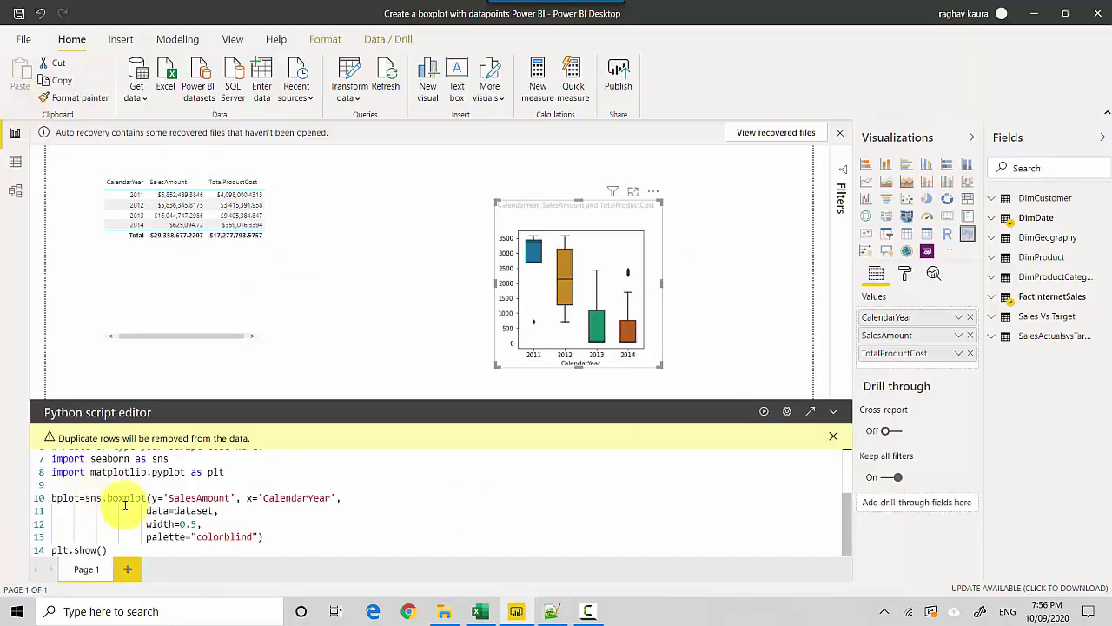
Paste the black, jittered, alpha 0.5 stripplot code unindented after the boxplot call
left_click(312, 540)
key("Return")
key("Return")
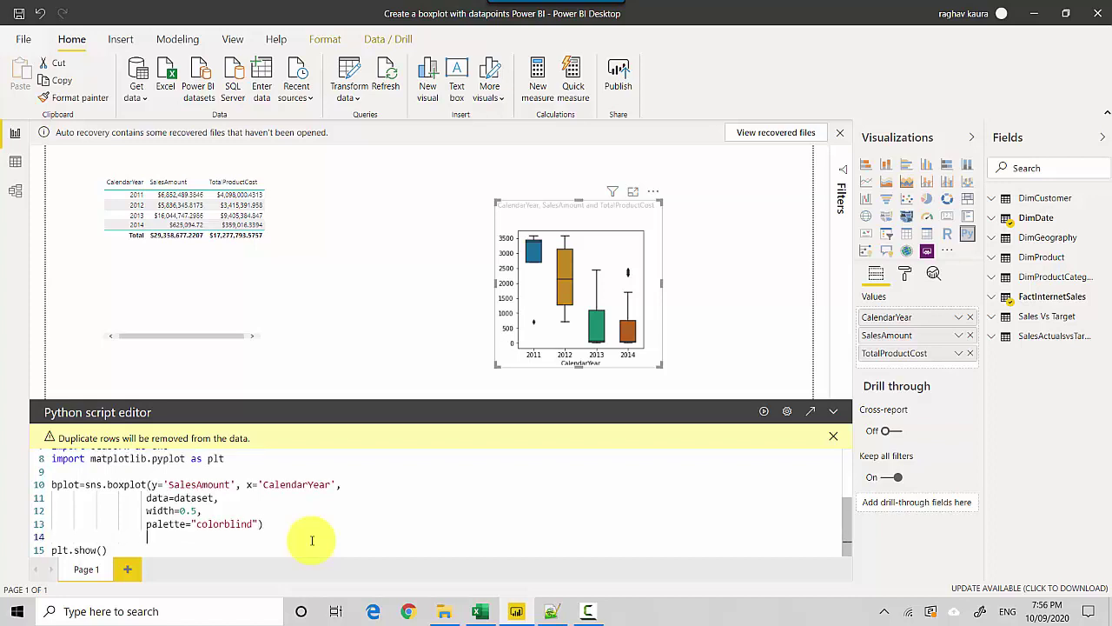
key("BackSpace")
key("BackSpace")
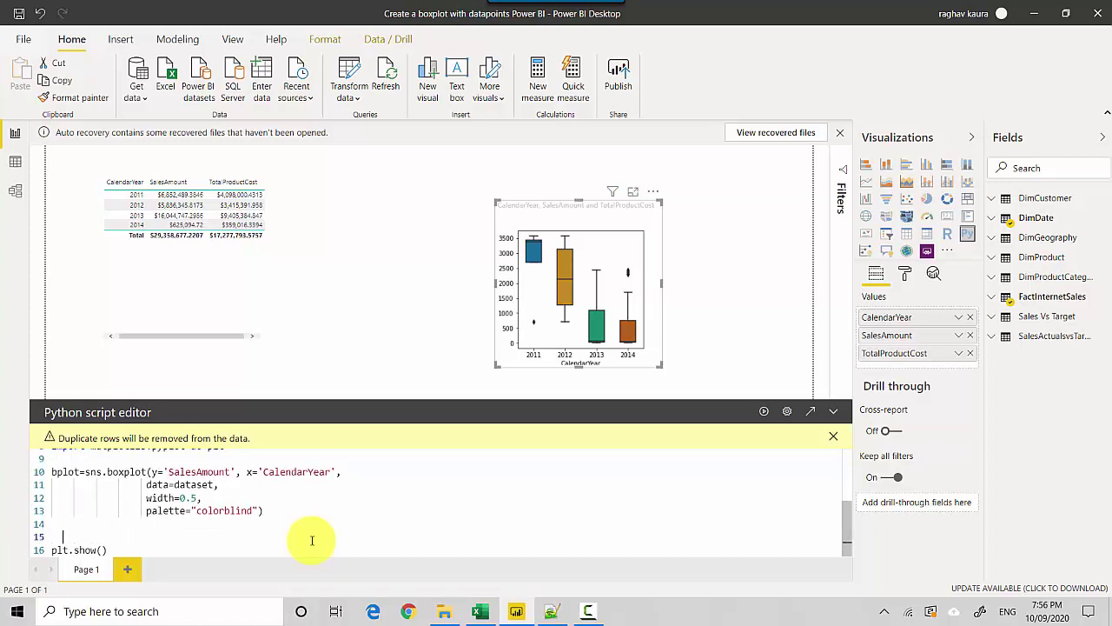
key("BackSpace")
key("ctrl+v")
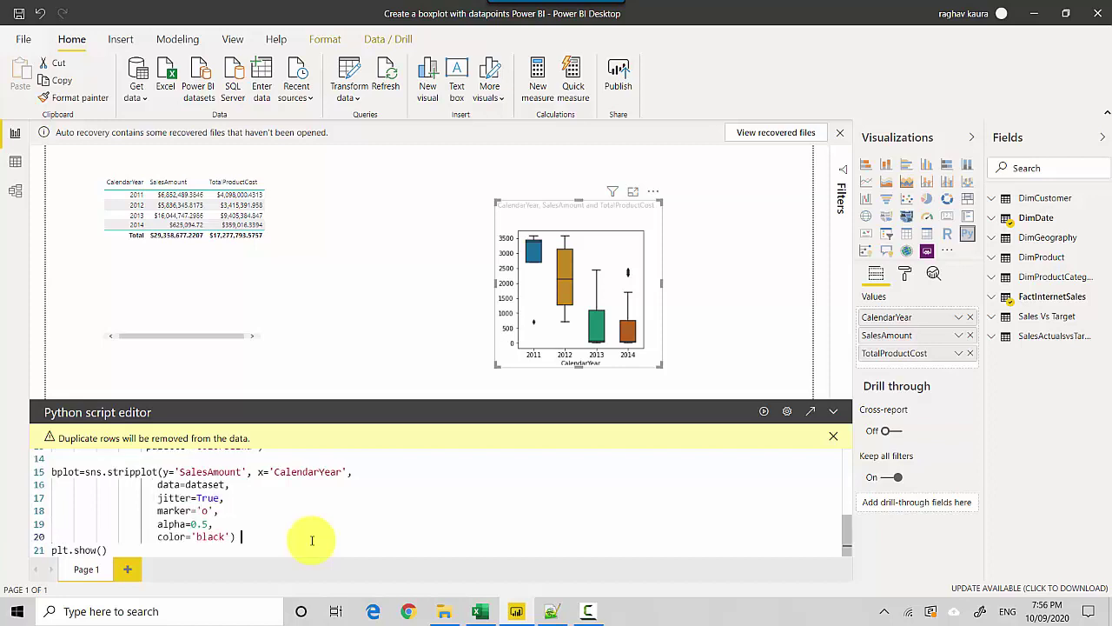
key("Up")
key("Up")
key("Up")
key("Up")
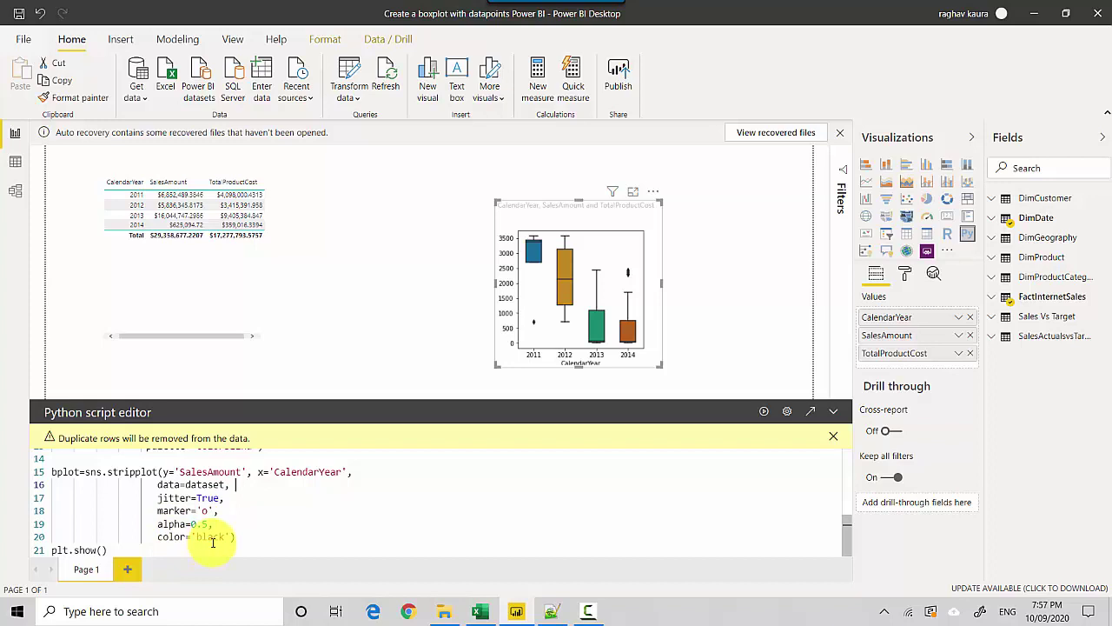
Rerun the script, show the Python visual in focus mode, and collapse the script editor
left_click(764, 415)
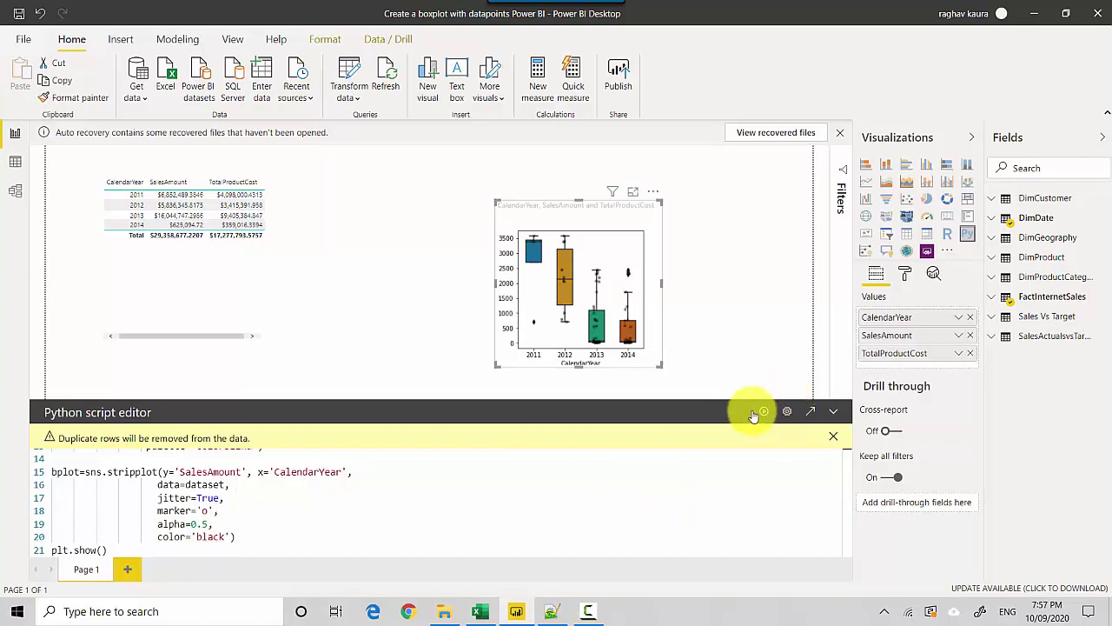
left_click(633, 193)
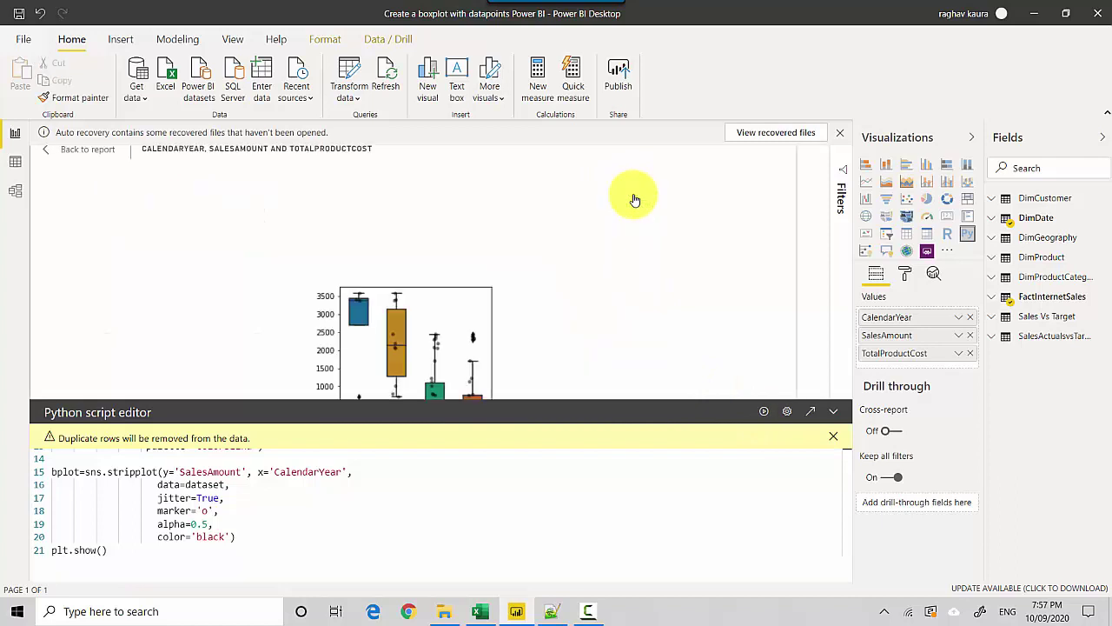
left_click(832, 411)
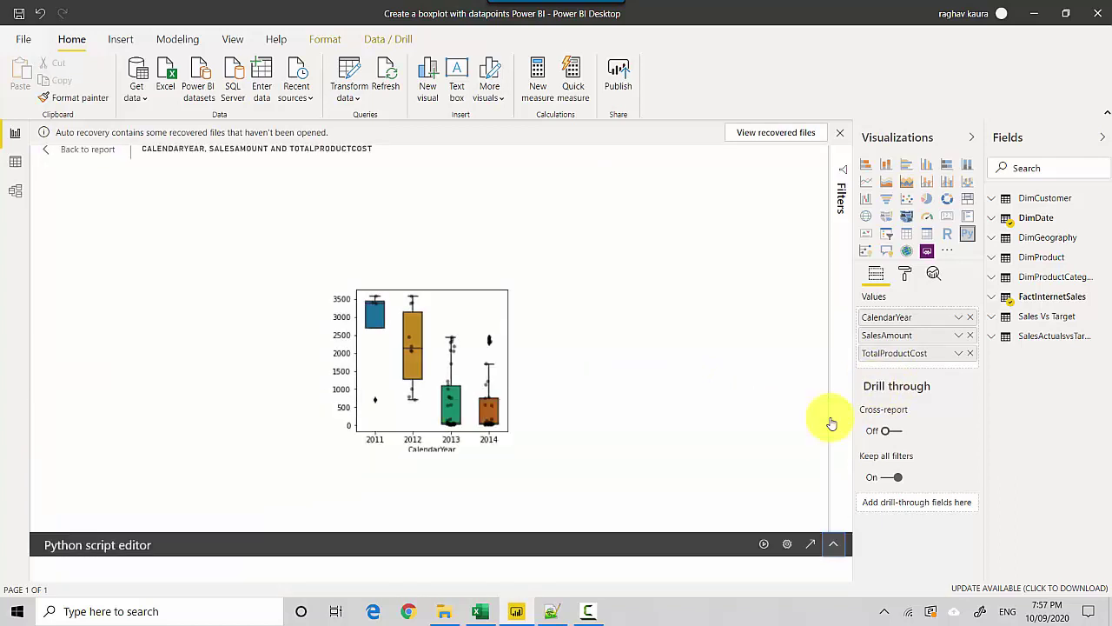